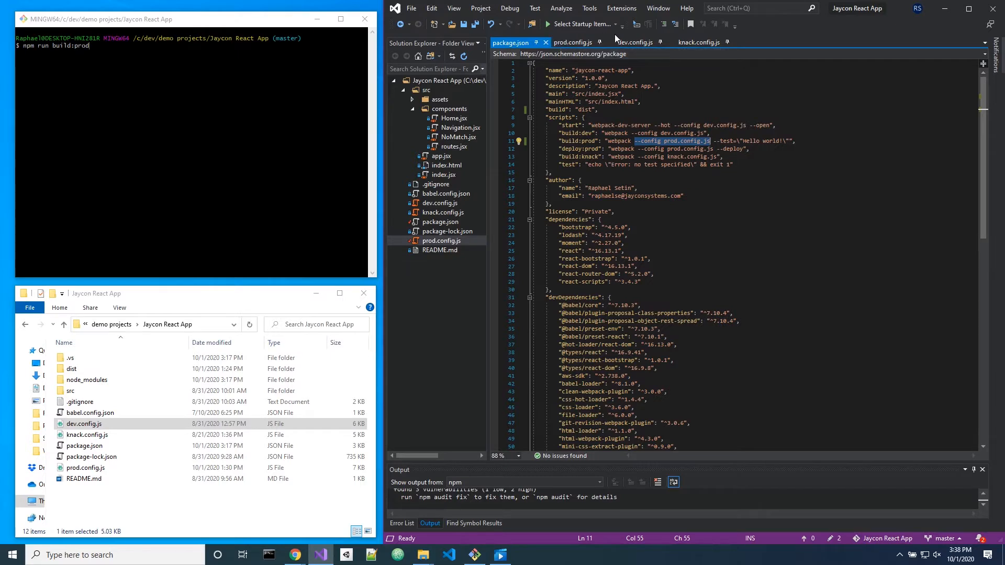
# Bring prod.config.js into the editor to show its production mode
pyautogui.click(568, 43)
# Highlight 'production' mode in prod.config.js, show dev.config.js, then reveal the webpack Configuration docs window
pyautogui.doubleClick(585, 220)
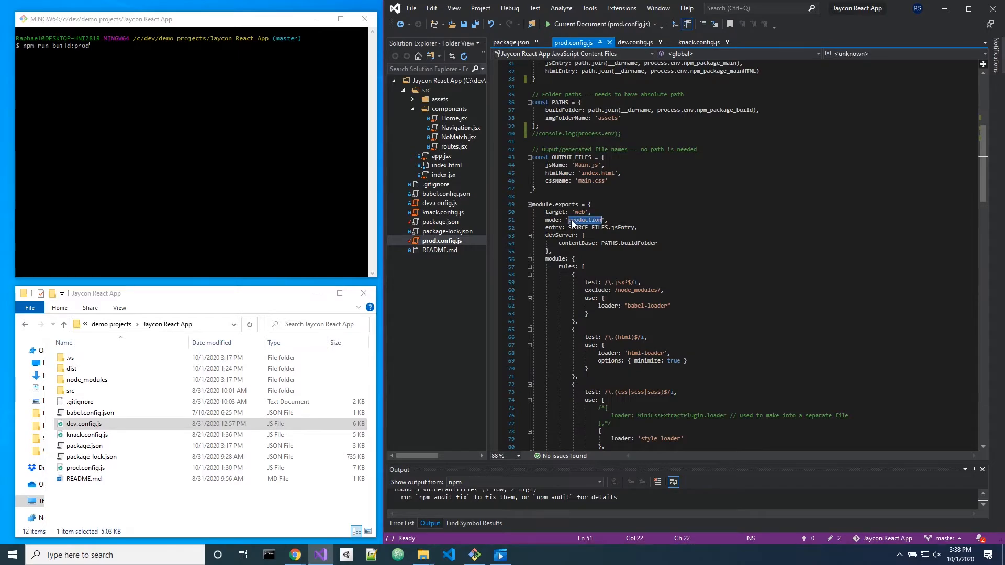
pyautogui.click(635, 42)
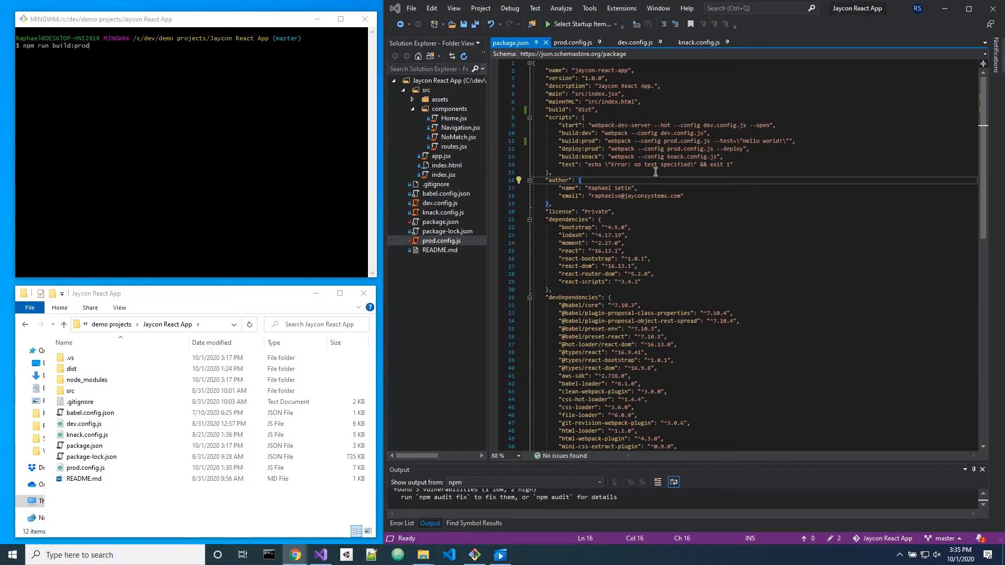
pyautogui.moveTo(235, 299); pyautogui.dragTo(560, 1)
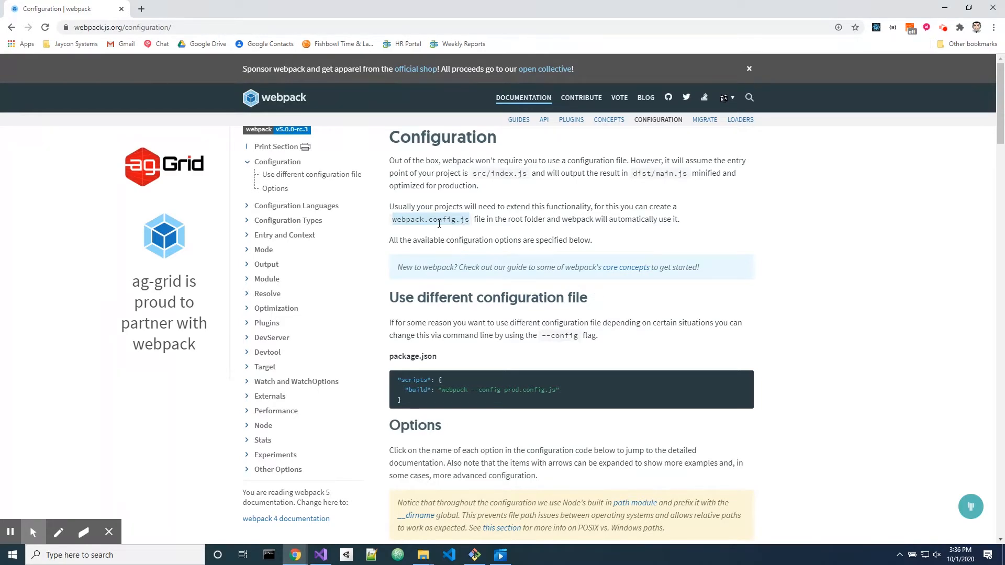
# Minimize the Chrome docs window so package.json is visible again
pyautogui.press('super+Down')
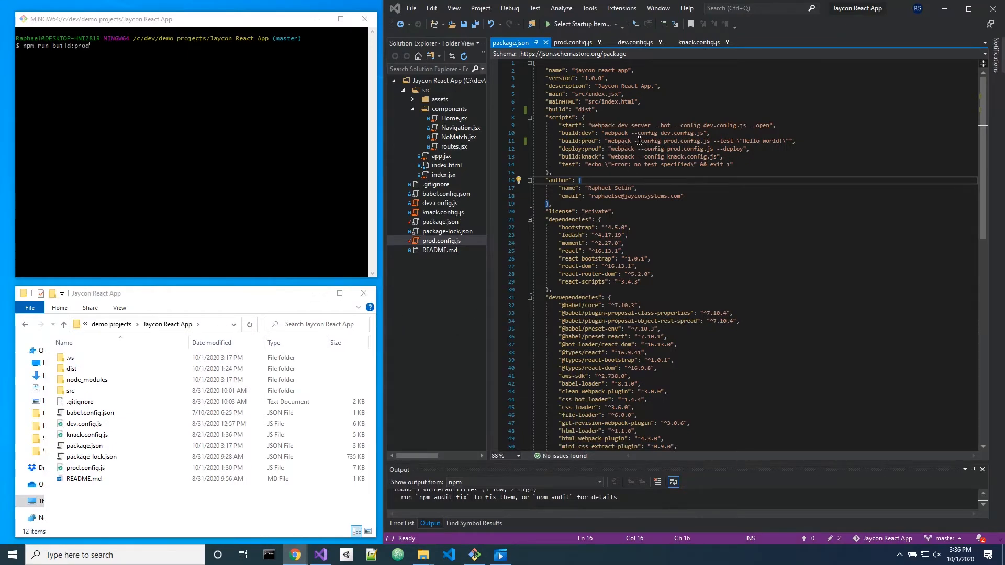
# Highlight '--config prod.config.js --test' in build:prod, then restore the webpack docs beside the project
pyautogui.moveTo(636, 141); pyautogui.dragTo(791, 141)
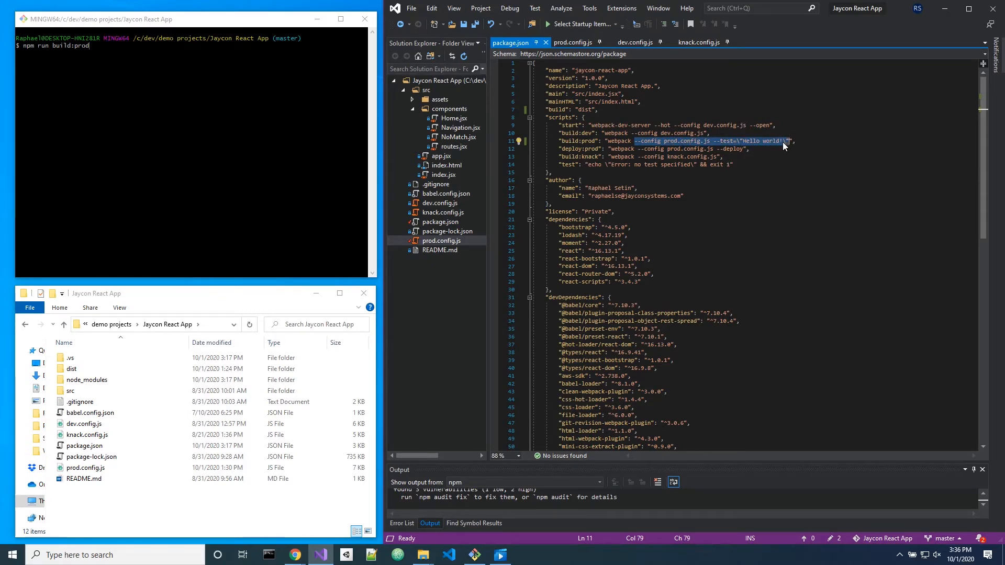
pyautogui.click(730, 142)
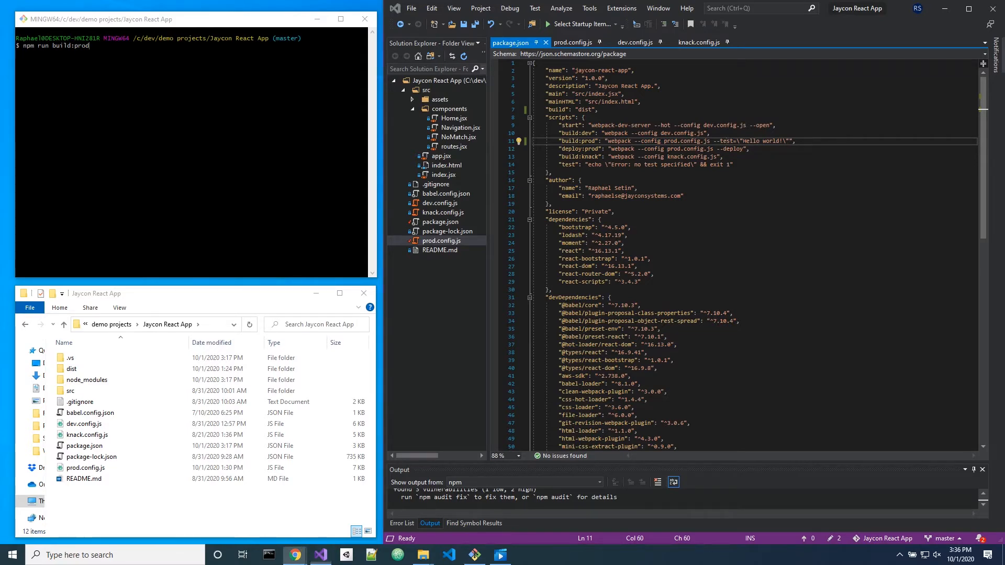
pyautogui.click(295, 555)
pyautogui.moveTo(440, 45); pyautogui.dragTo(510, 46)
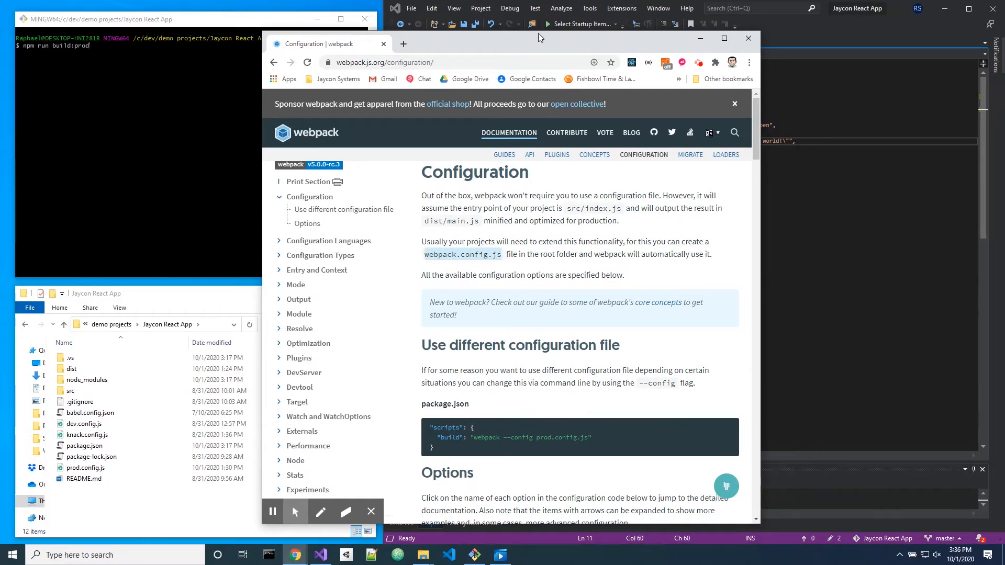
# Switch away from Chrome so package.json's build:prod script shows again
pyautogui.hotkey('alt', 'Tab')
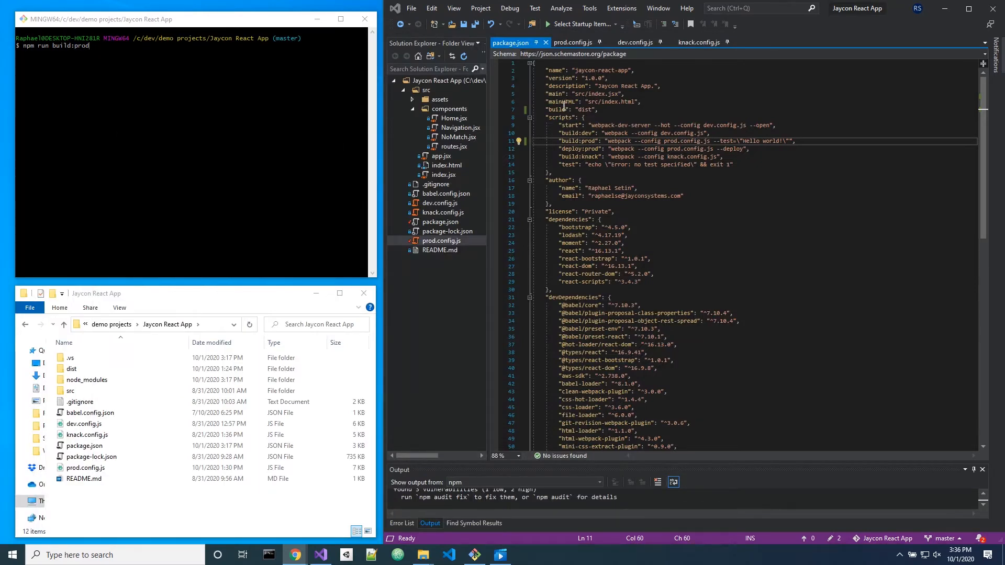
pyautogui.click(571, 42)
pyautogui.click(632, 43)
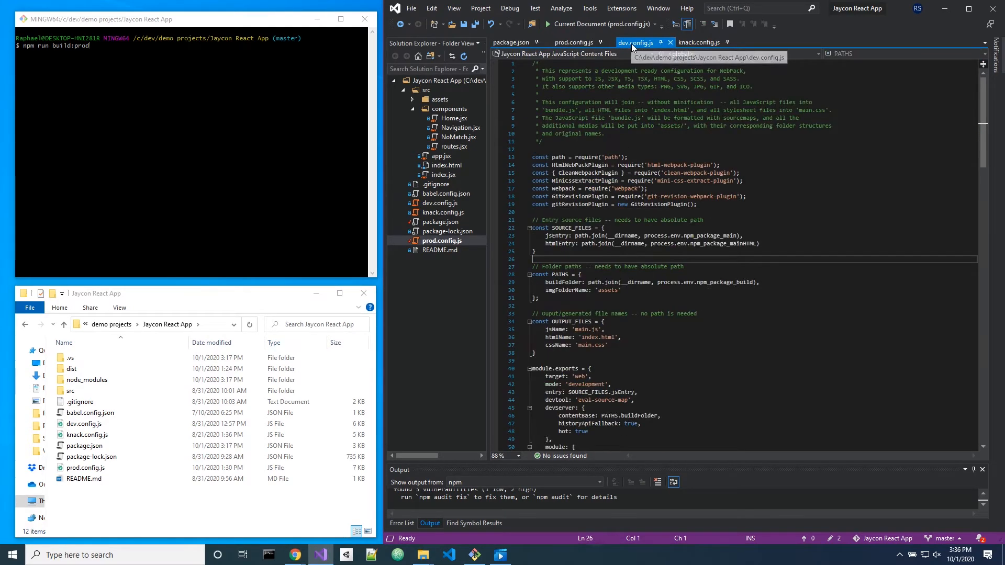
pyautogui.click(692, 41)
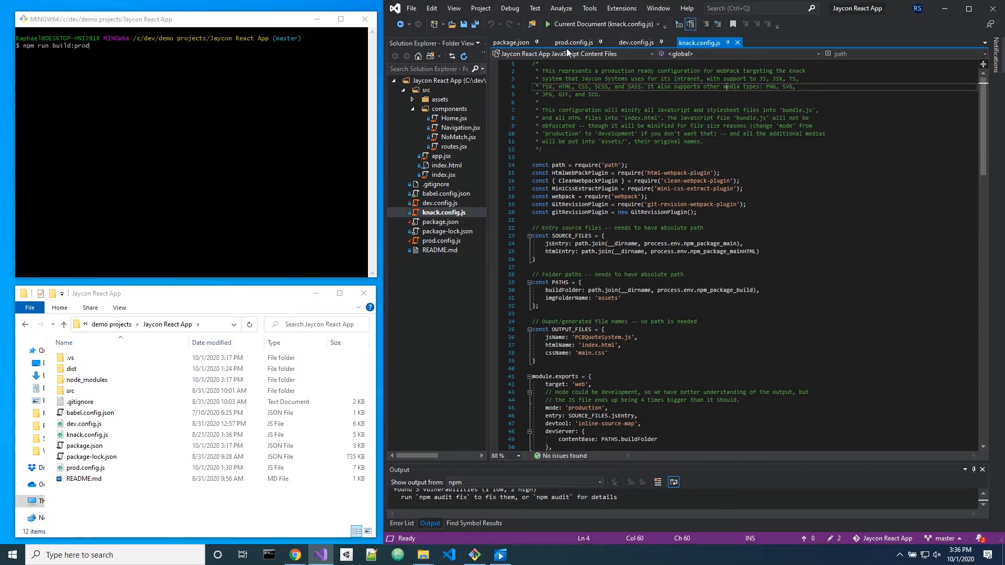
pyautogui.click(513, 43)
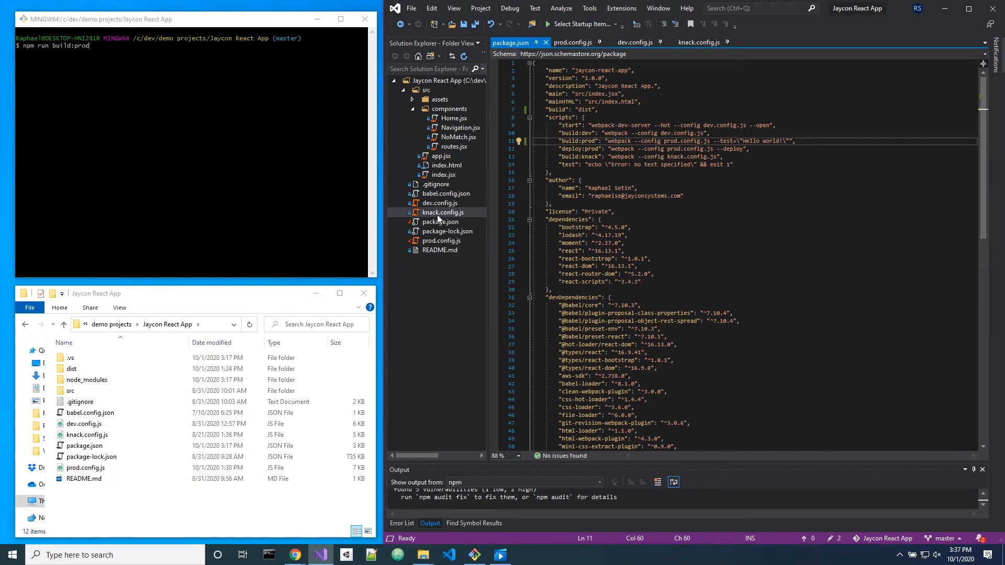
# Review prod.config.js, highlight '--config prod.config.js' in build:prod, then show dev.config.js's development settings
pyautogui.click(95, 426)
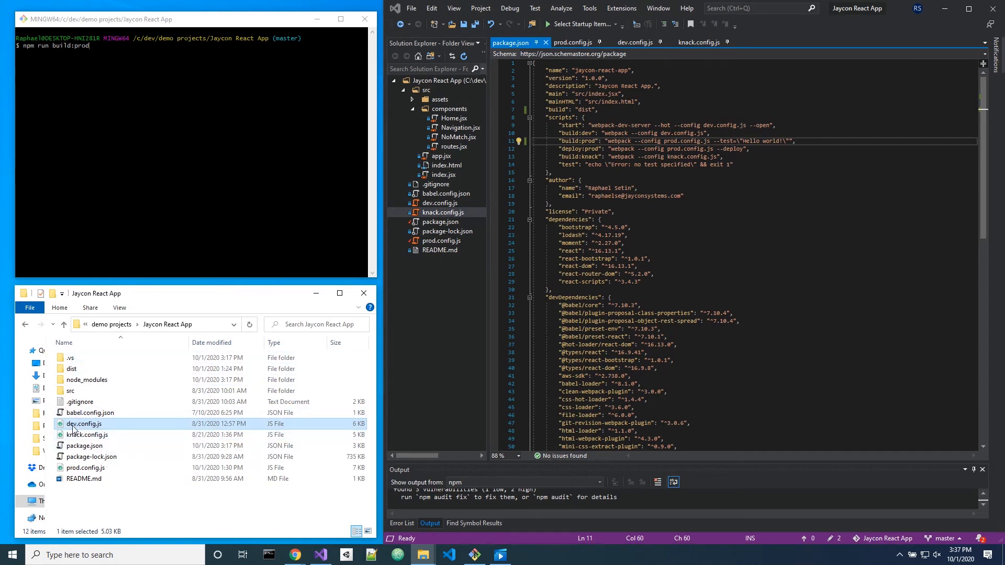
pyautogui.moveTo(84, 425)
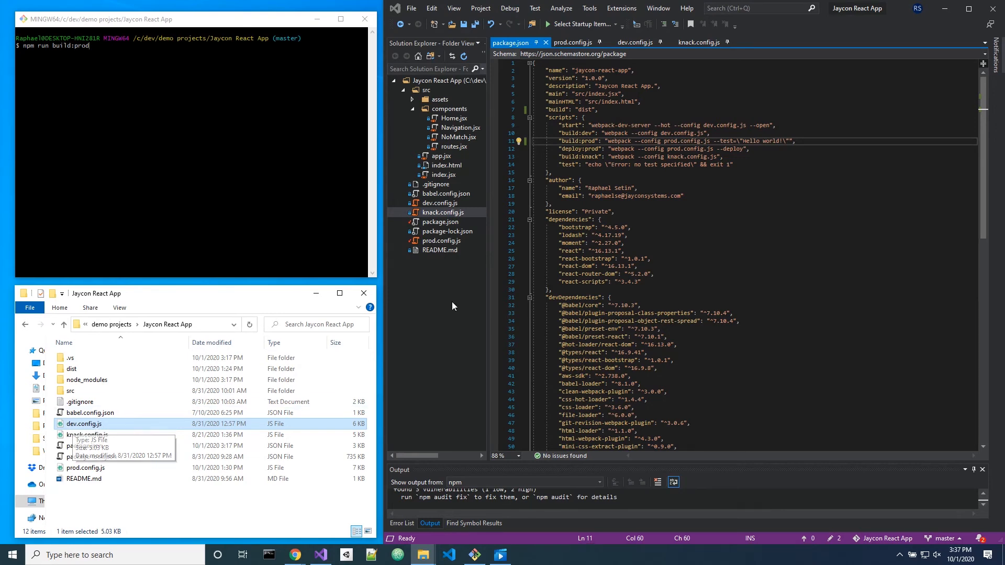
pyautogui.click(571, 43)
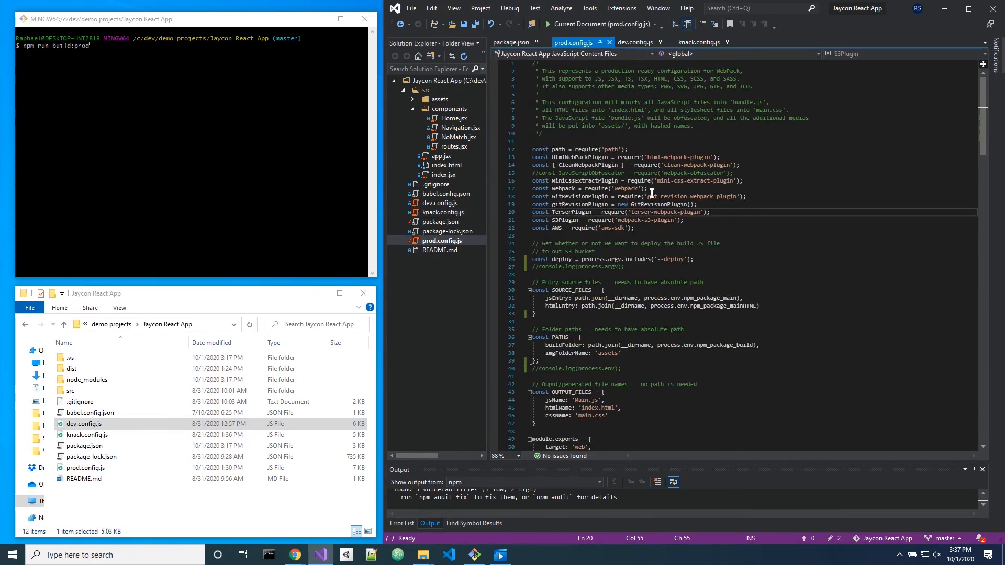
pyautogui.scroll(-6, 651, 194)
pyautogui.scroll(-4, 651, 195)
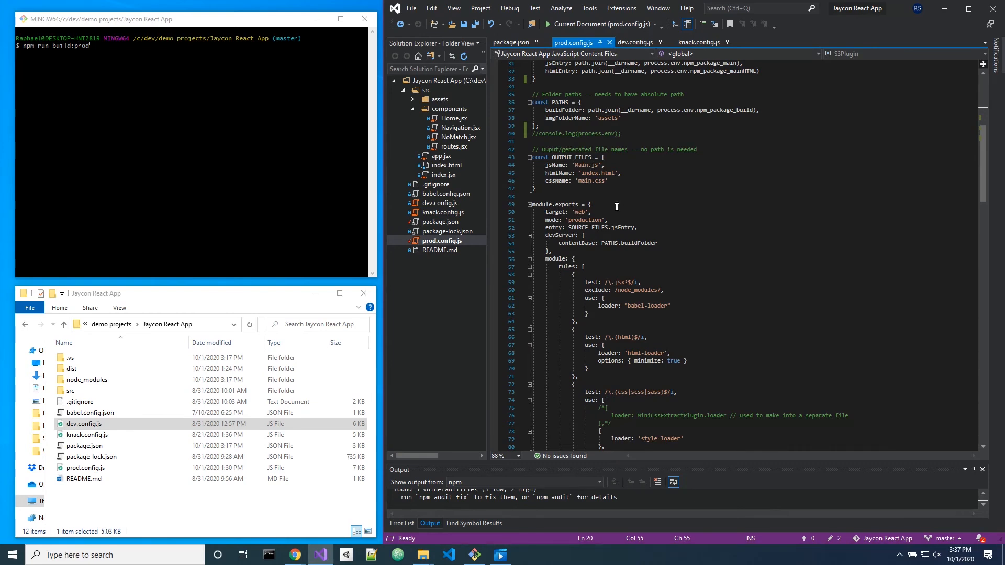
pyautogui.click(511, 42)
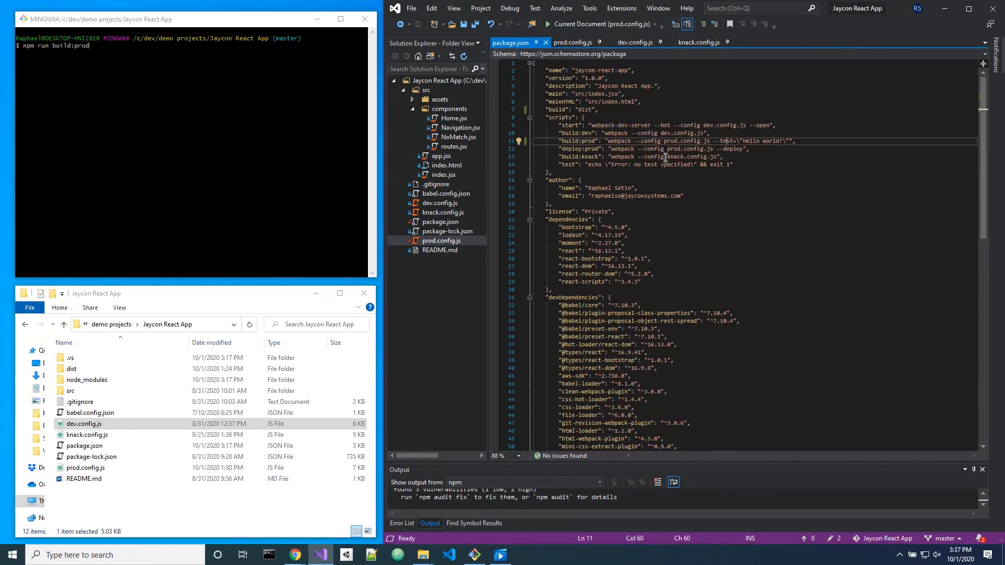
pyautogui.moveTo(634, 142); pyautogui.dragTo(710, 142)
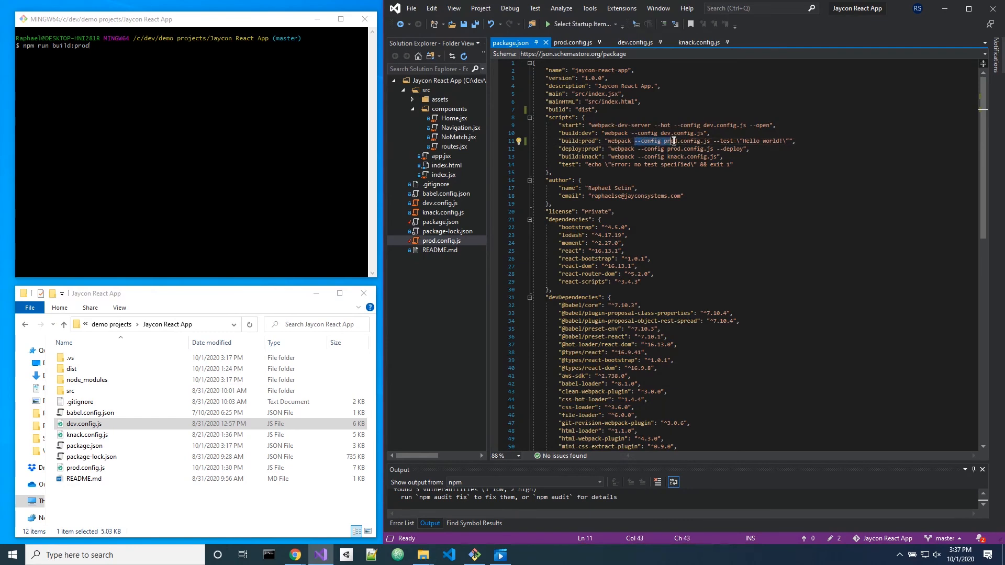
pyautogui.click(634, 42)
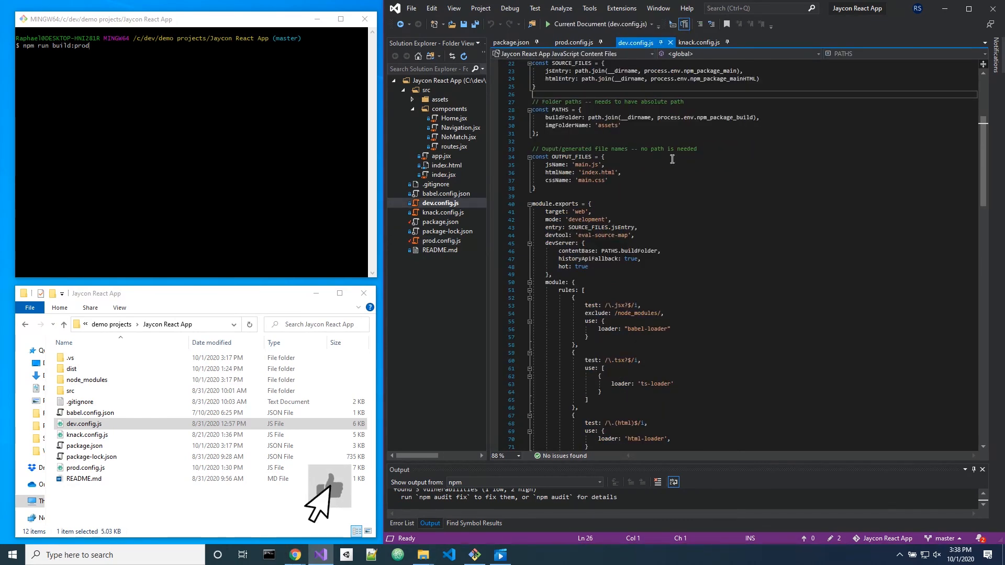